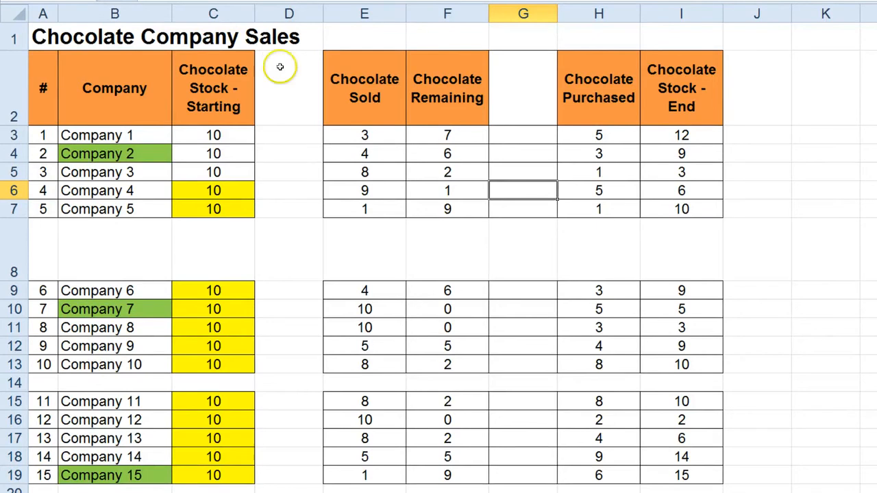
Examine the sales table's blank columns D and G, blank rows 8 and 14, first row and column, and the separated data columns.
left_click(299, 13)
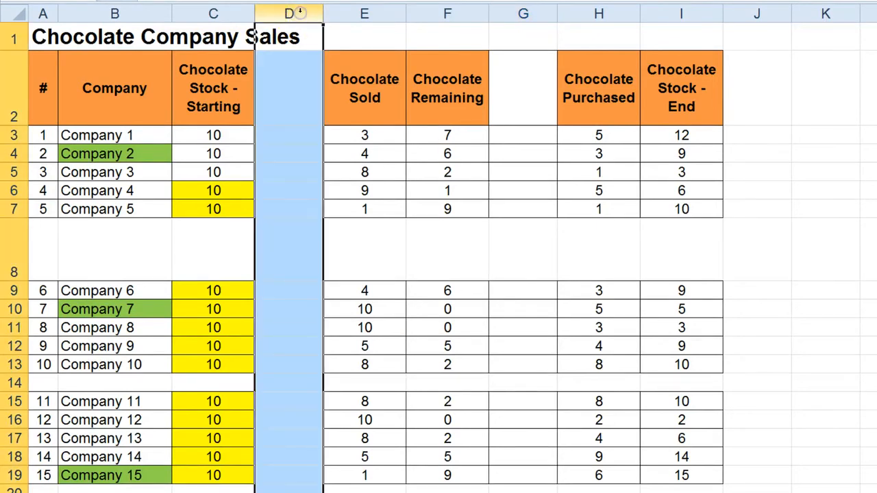
left_click(527, 11)
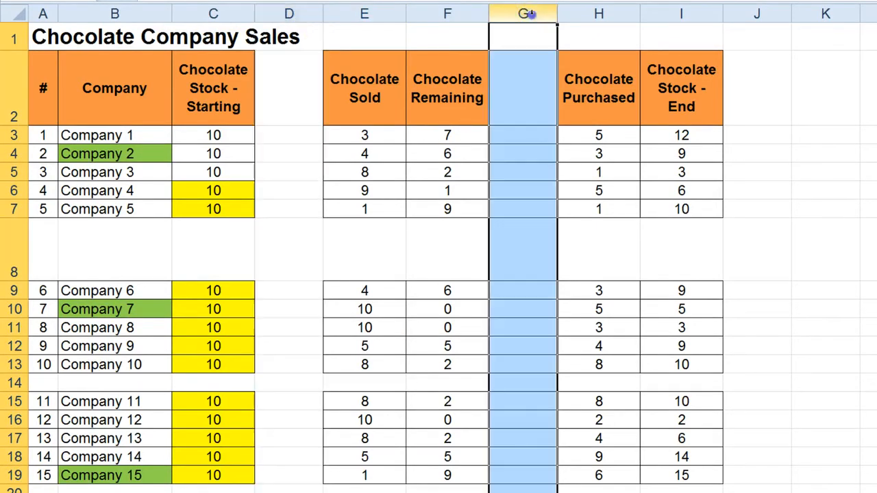
left_click(12, 256)
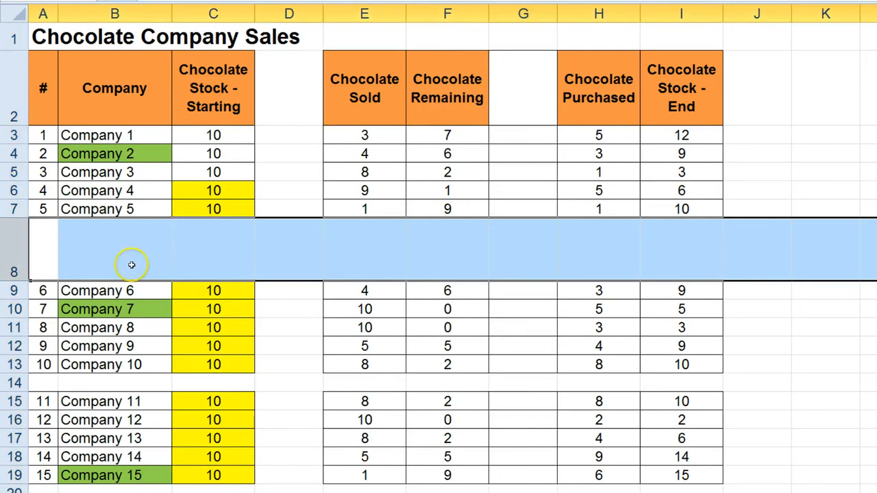
left_click(15, 382)
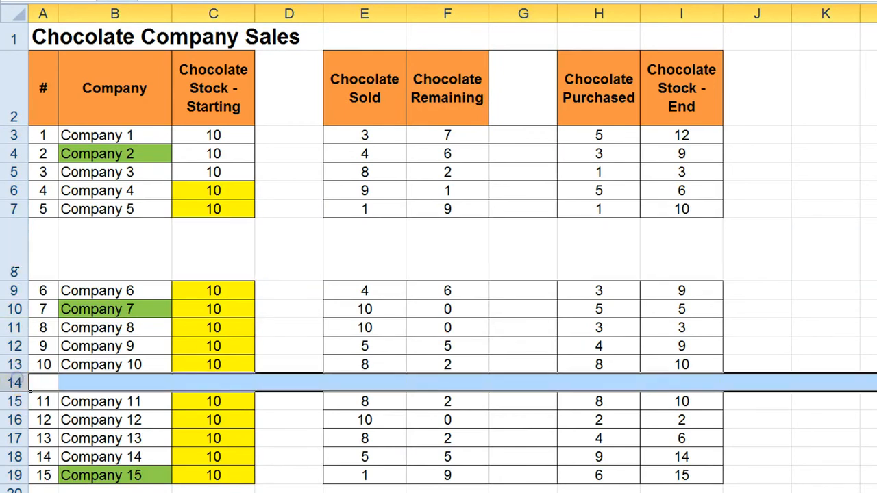
left_click(35, 29)
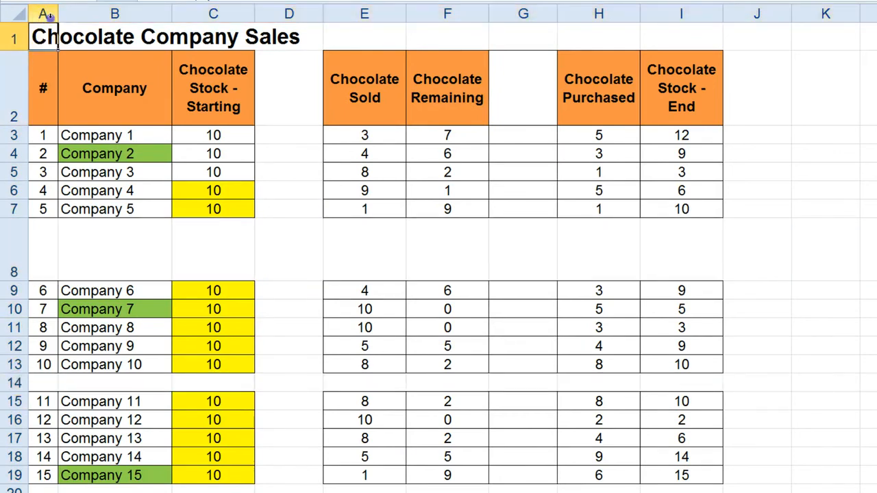
left_click(43, 13)
left_click(13, 39)
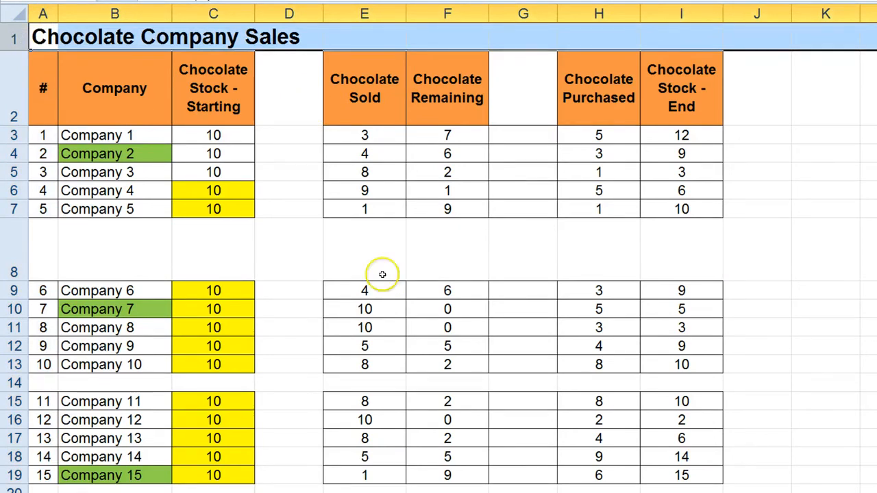
left_click(365, 12)
left_click_drag(365, 12, 463, 48)
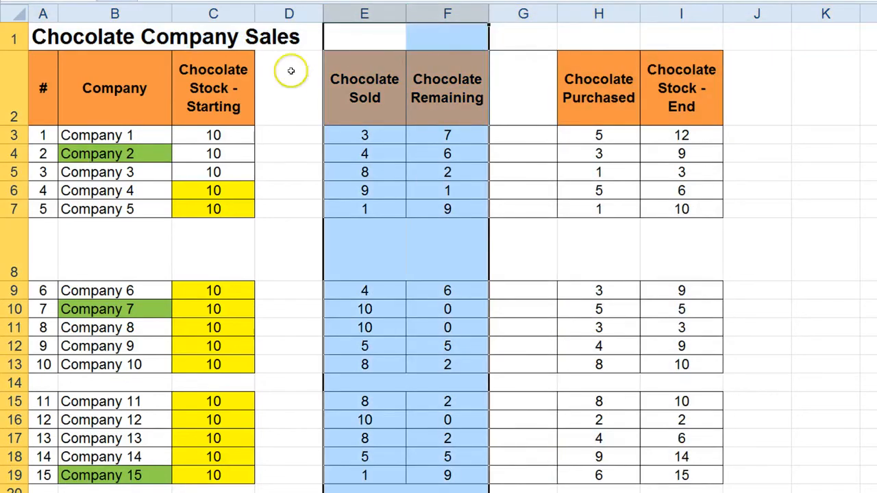
left_click_drag(599, 14, 659, 15)
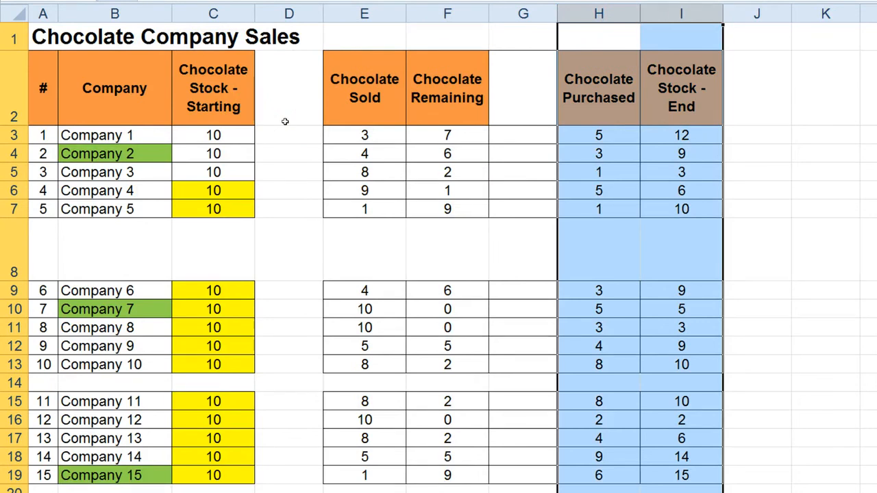
Delete the entire blank column D between Chocolate Stock - Starting and Chocolate Sold.
left_click(298, 10)
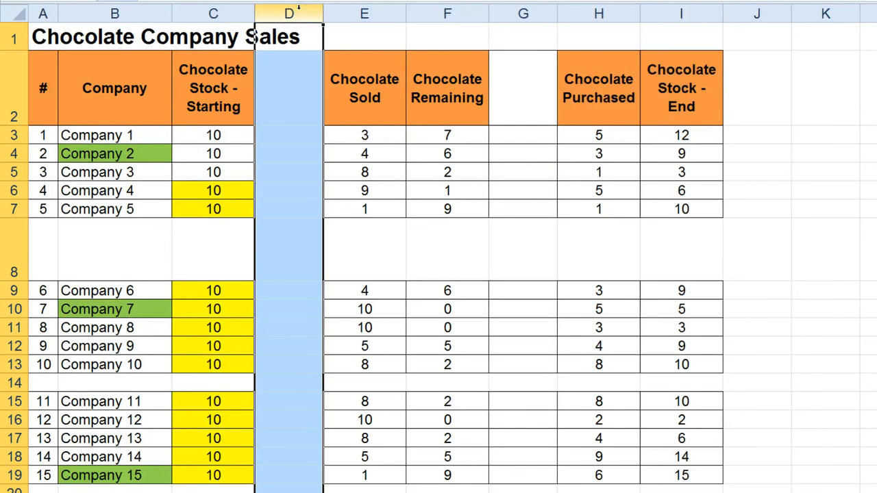
left_click(337, 137)
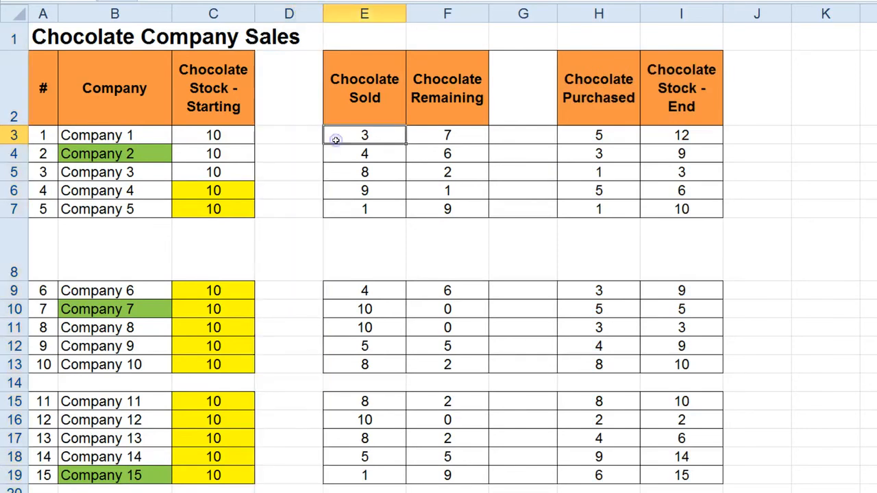
left_click(290, 14)
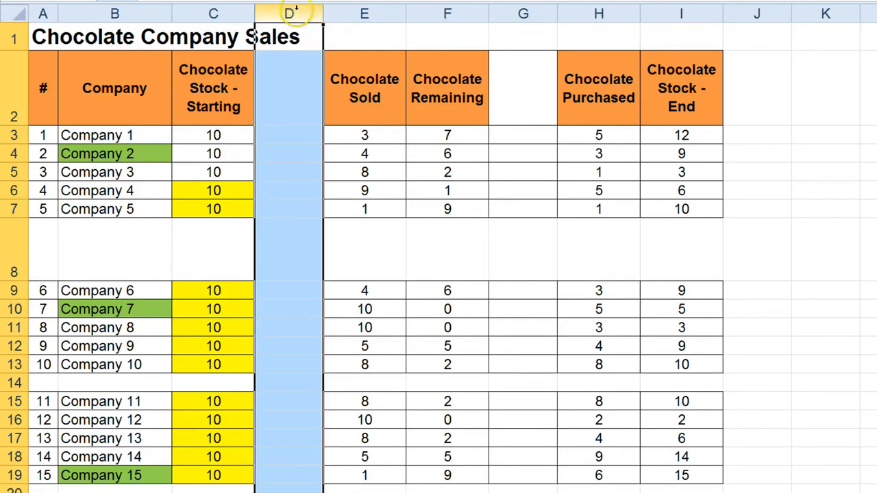
left_click_drag(293, 38, 268, 490)
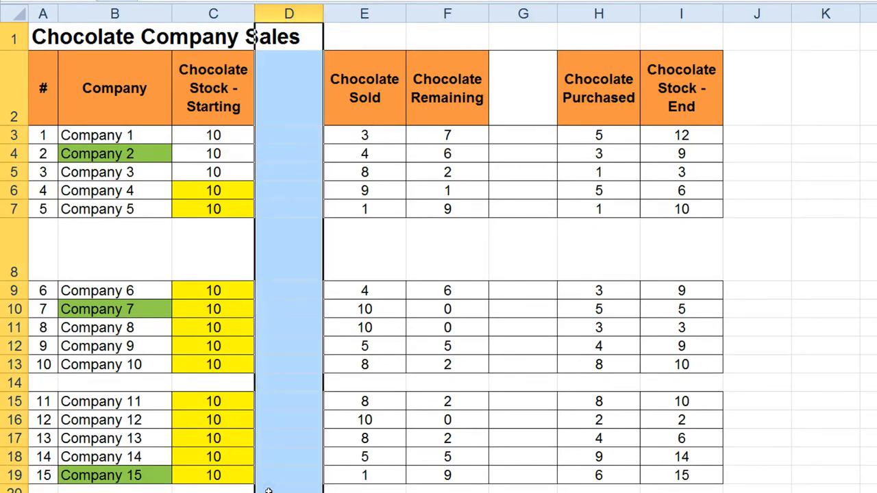
left_click(390, 358)
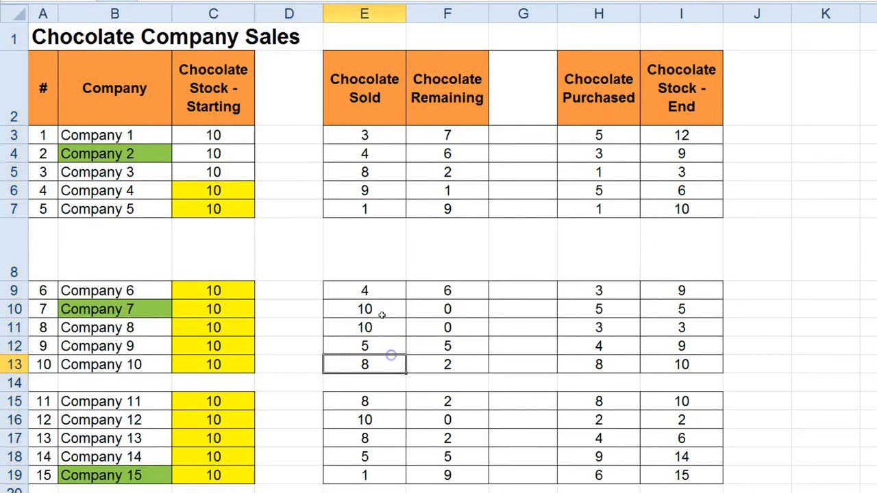
left_click(283, 8)
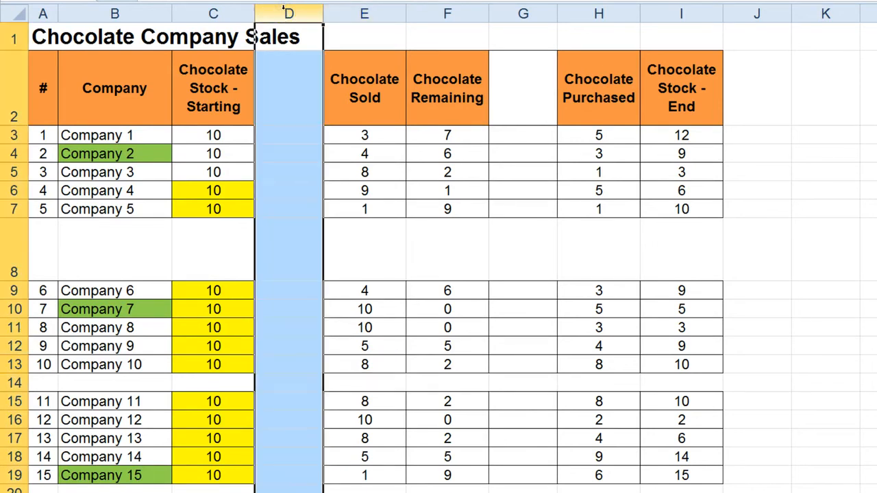
right_click(281, 87)
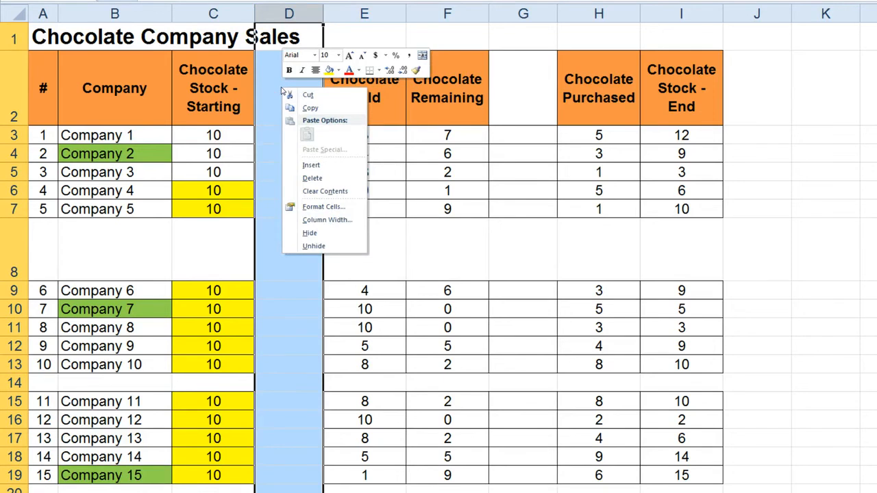
left_click(331, 180)
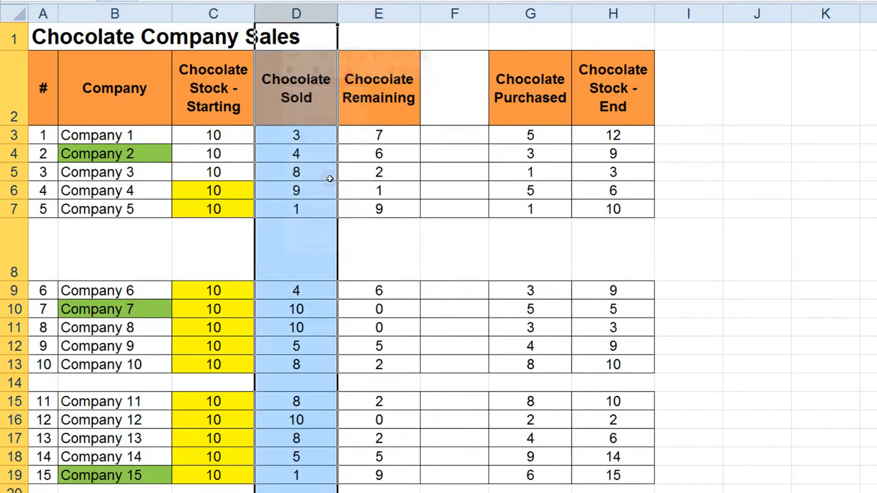
left_click(378, 265)
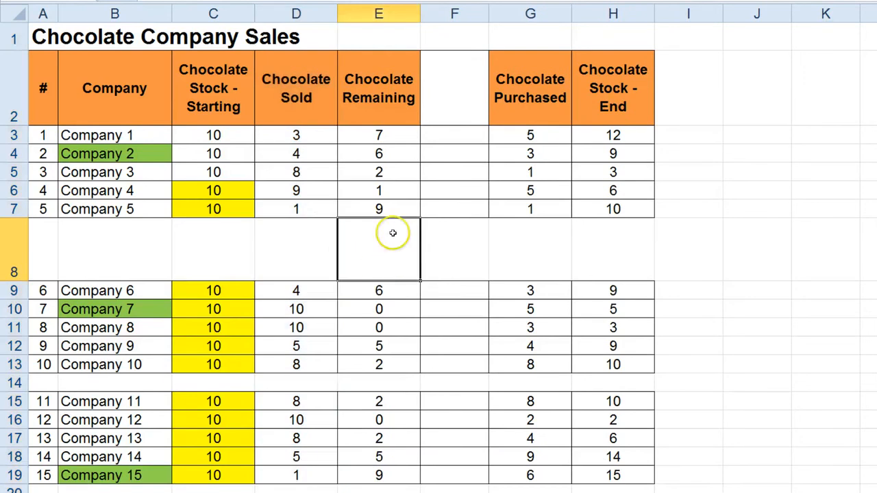
Delete the entire blank column F between Chocolate Remaining and Chocolate Purchased.
left_click(463, 8)
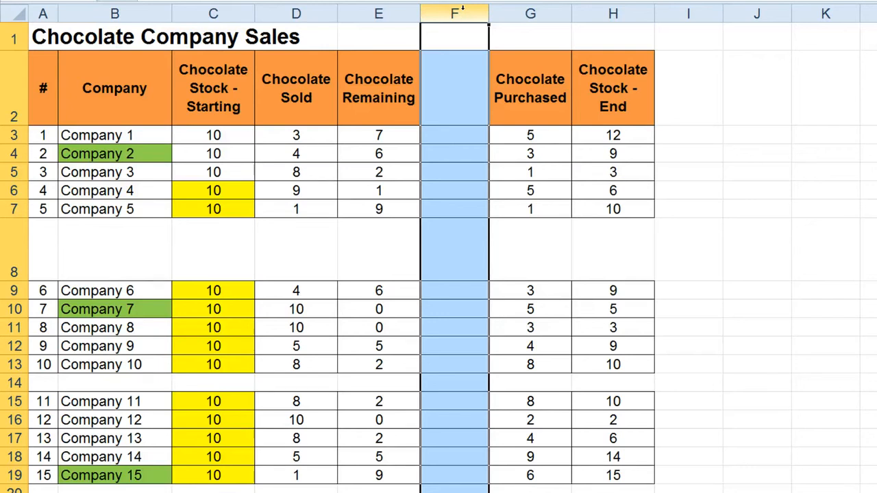
key("ctrl+minus")
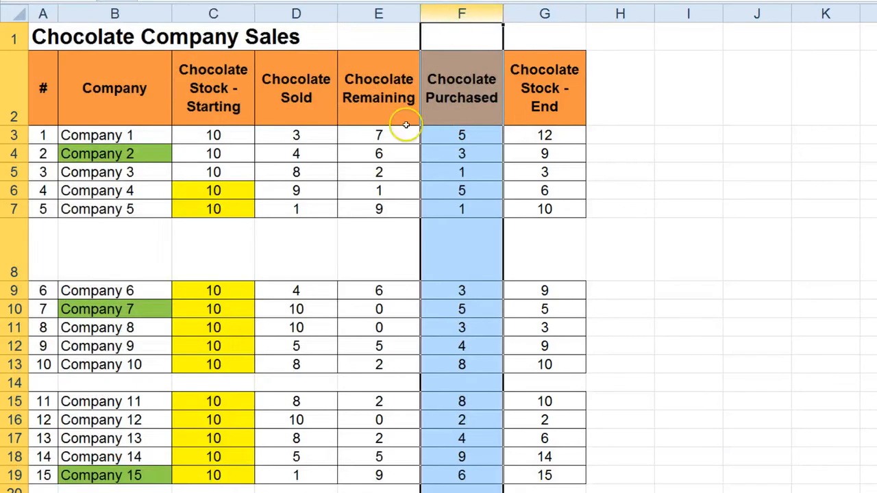
left_click(370, 244)
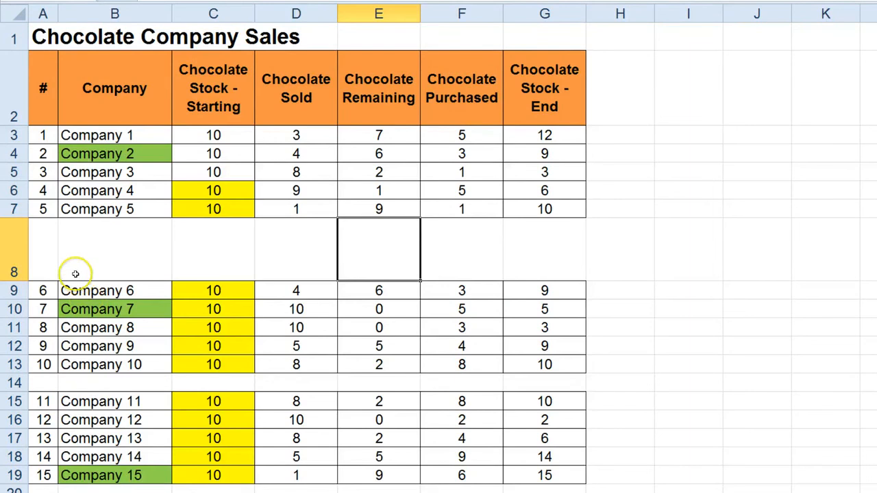
Delete the tall blank row 8 between Company 5 and Company 6.
left_click(13, 272)
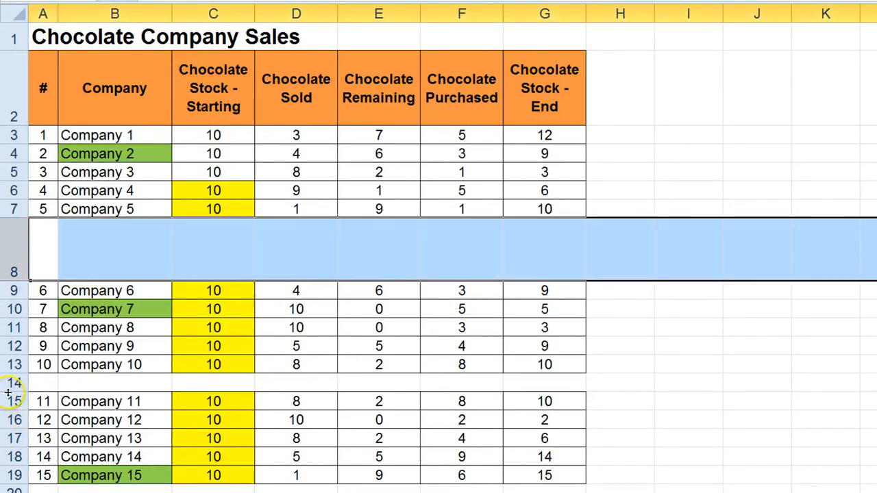
mouse_move(9, 392)
left_mouse_down()
mouse_move(8, 380)
mouse_move(8, 398)
left_mouse_up()
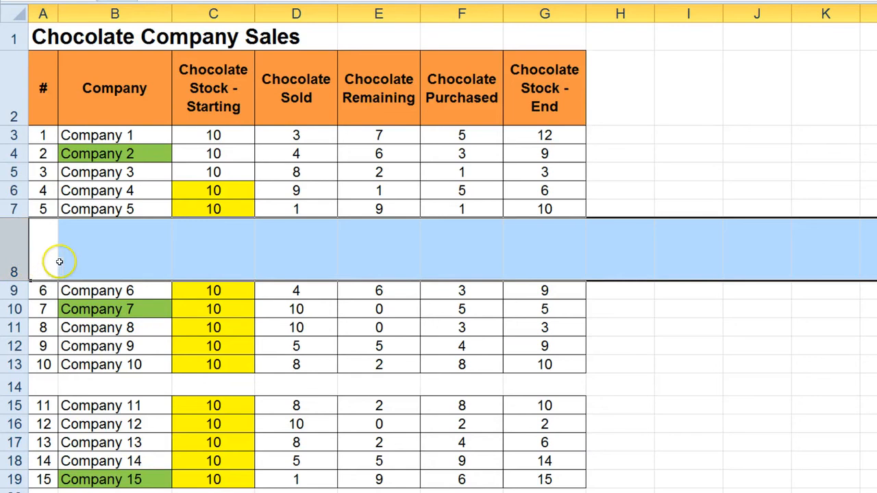
right_click(84, 259)
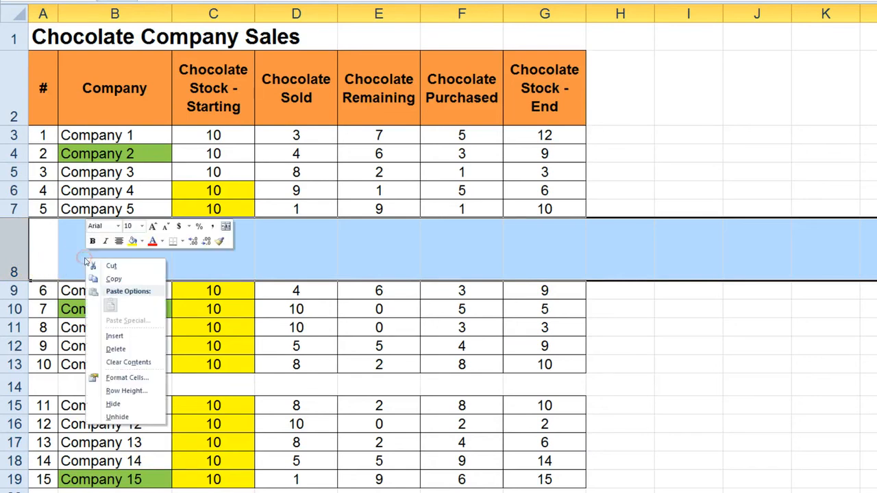
left_click(124, 350)
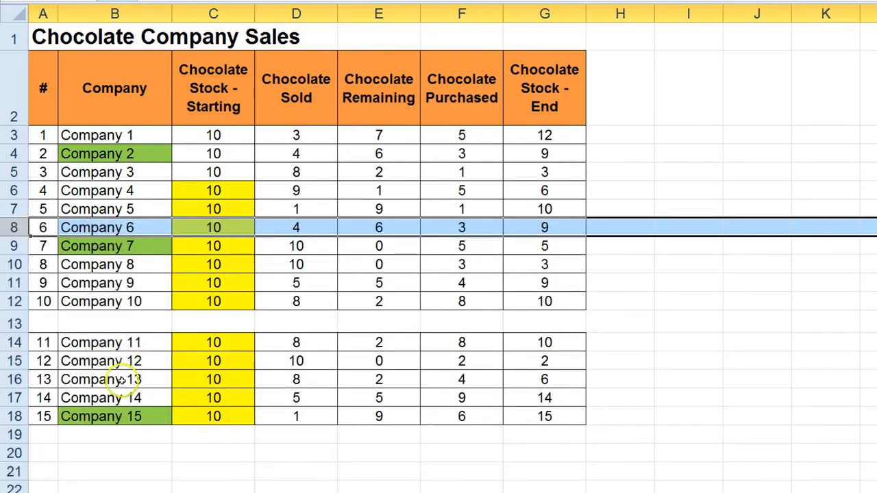
left_click(122, 379)
Delete the blank row 13 between Company 10 and Company 11.
left_click(15, 323)
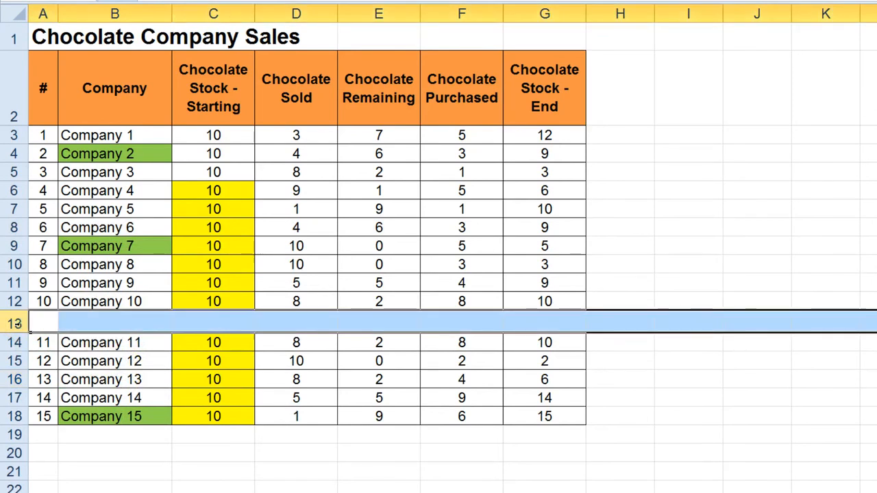
key("ctrl+minus")
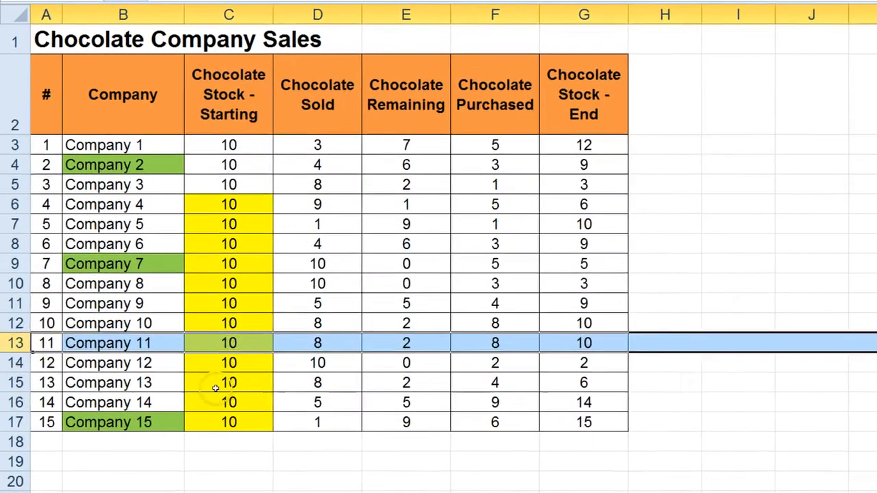
left_click(278, 417)
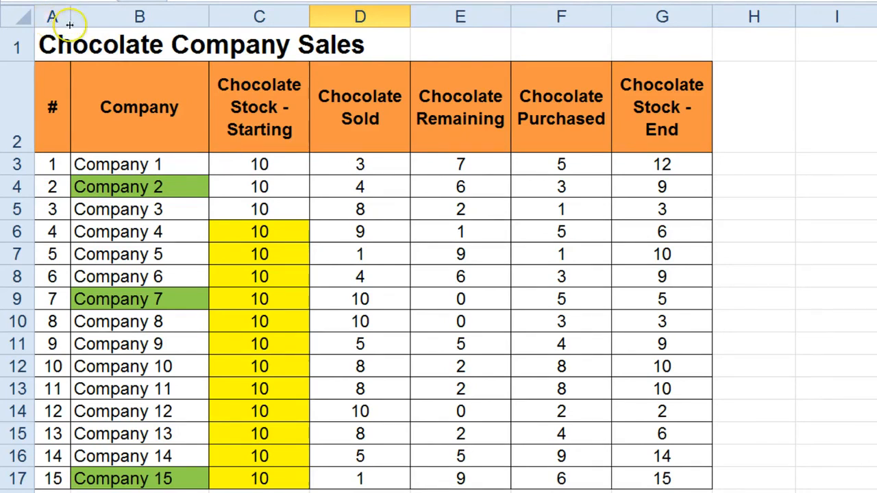
Insert a blank column before the # column and narrow it to a slim margin beside the table.
left_click(101, 14)
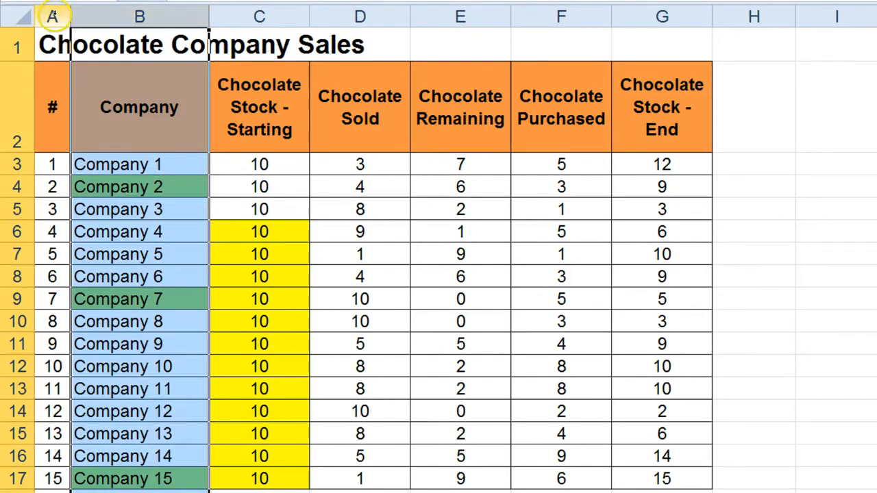
left_click(54, 15)
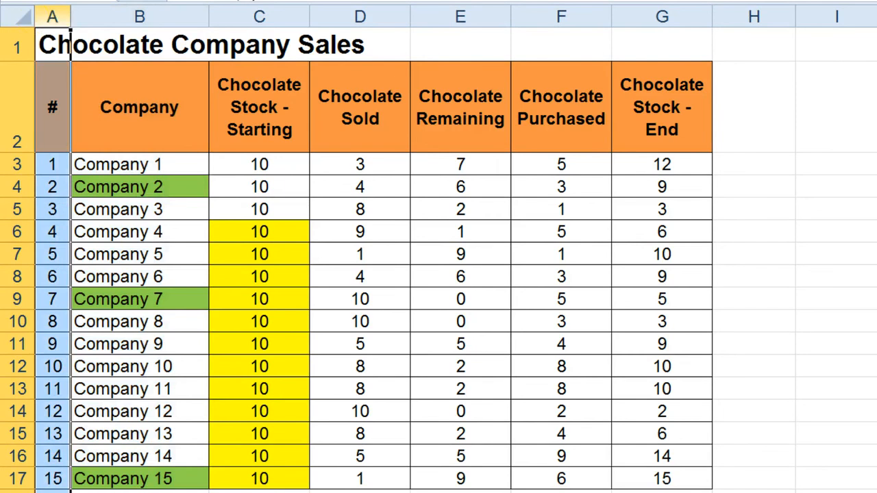
left_click(13, 13)
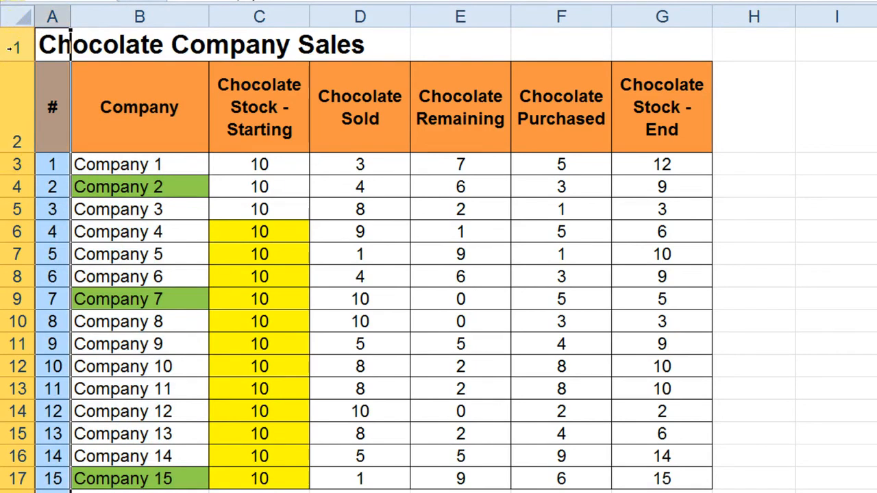
left_click(54, 15)
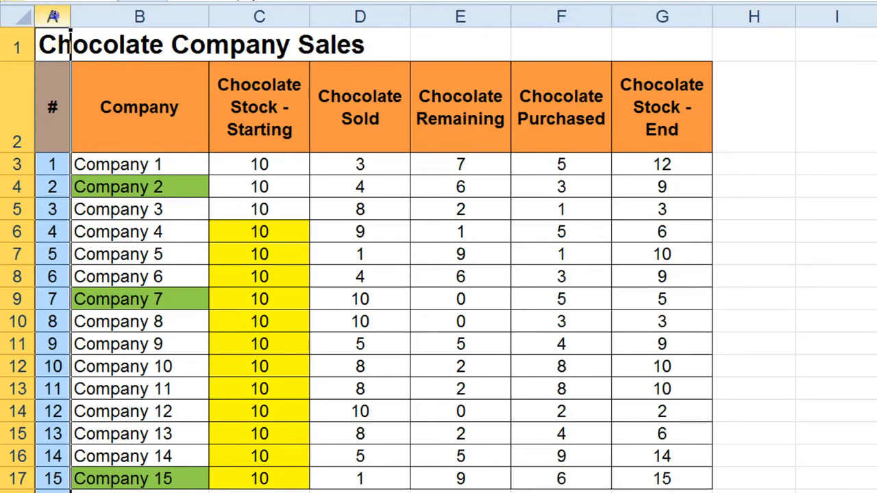
left_click(54, 105)
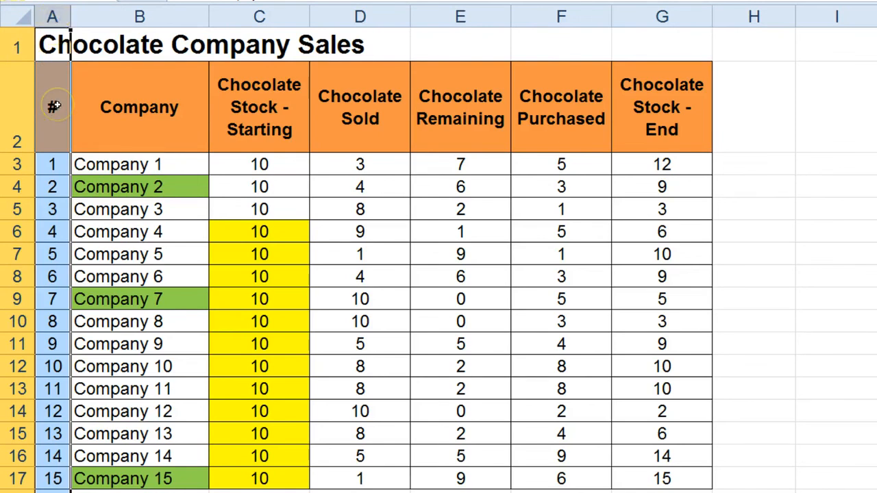
right_click(54, 106)
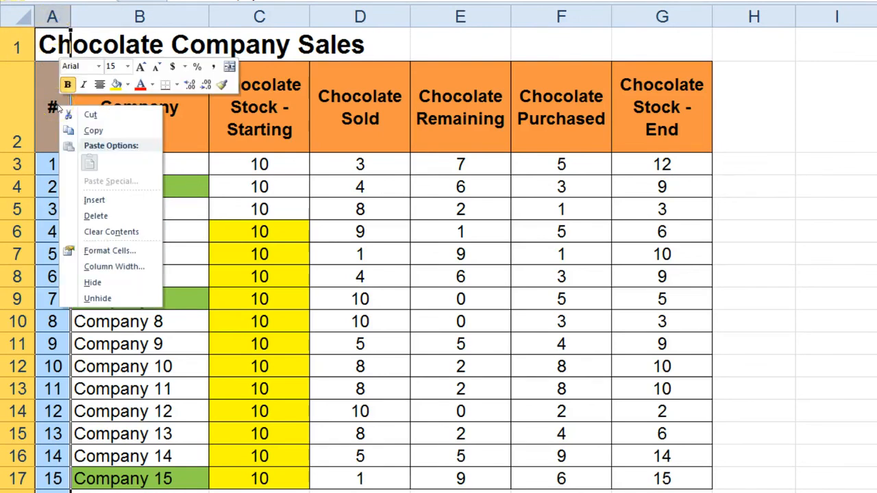
left_click(102, 200)
left_click(211, 234)
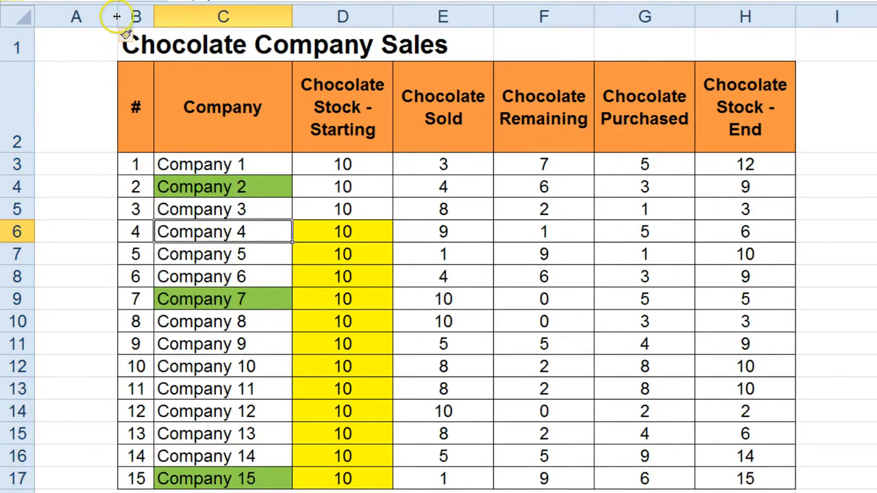
left_click_drag(117, 17, 60, 17)
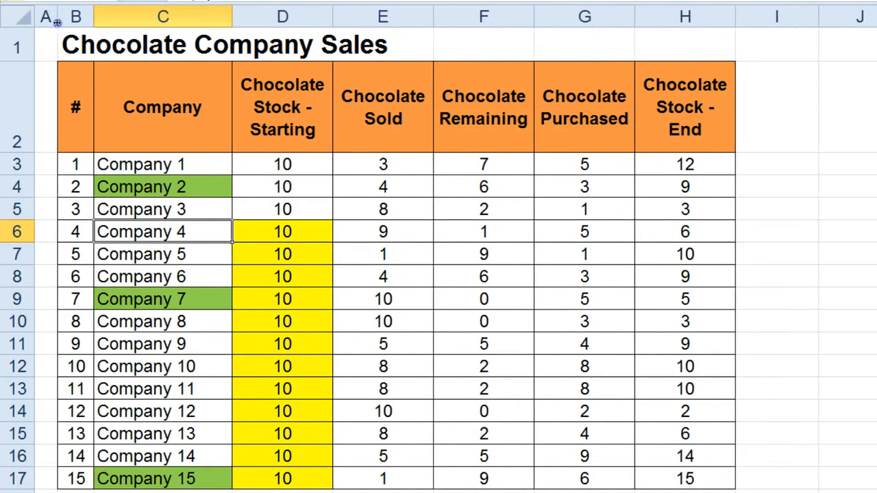
Insert a blank row above the Chocolate Company Sales title.
left_click(100, 200)
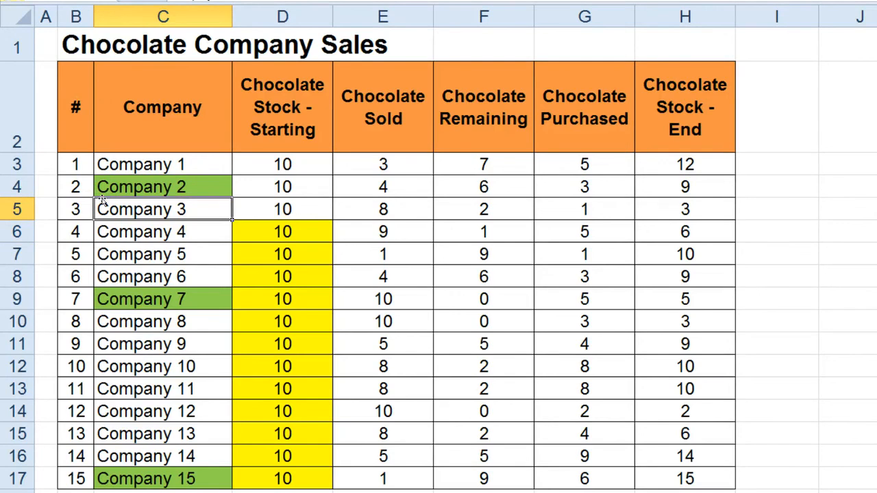
left_click(22, 44)
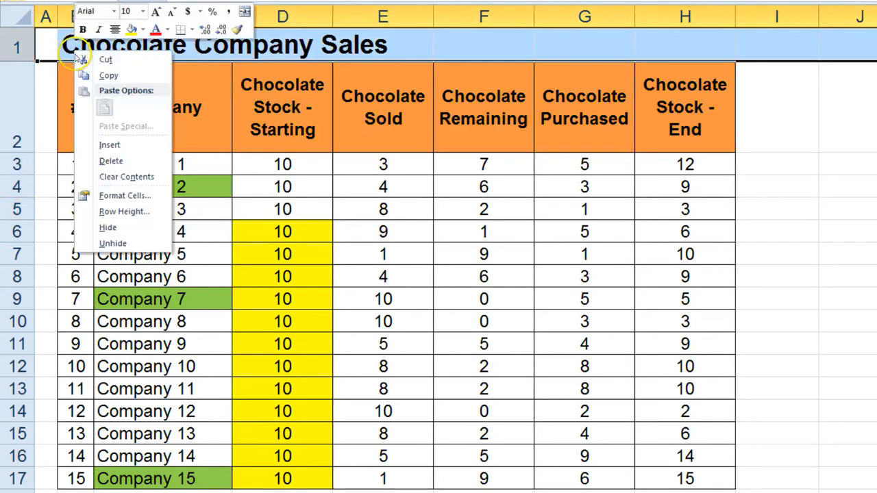
left_click(118, 148)
left_click(133, 152)
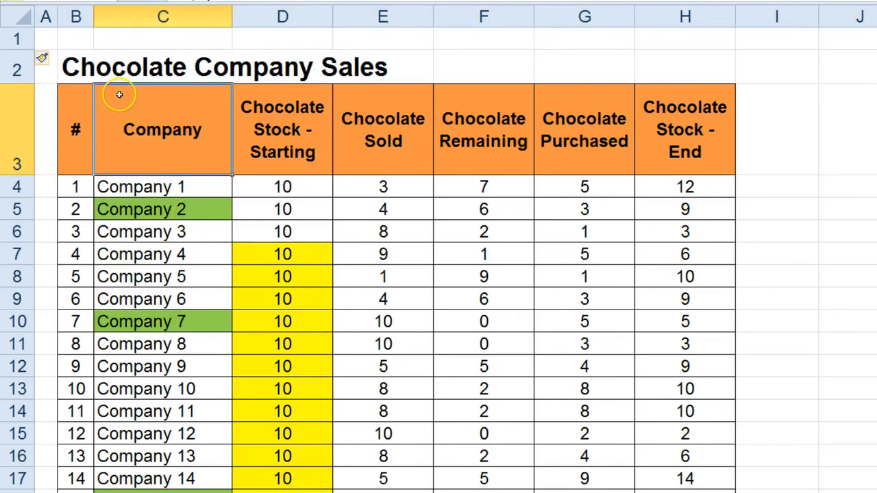
Insert a blank row between the Chocolate Company Sales title and the table's header row.
left_click(7, 134)
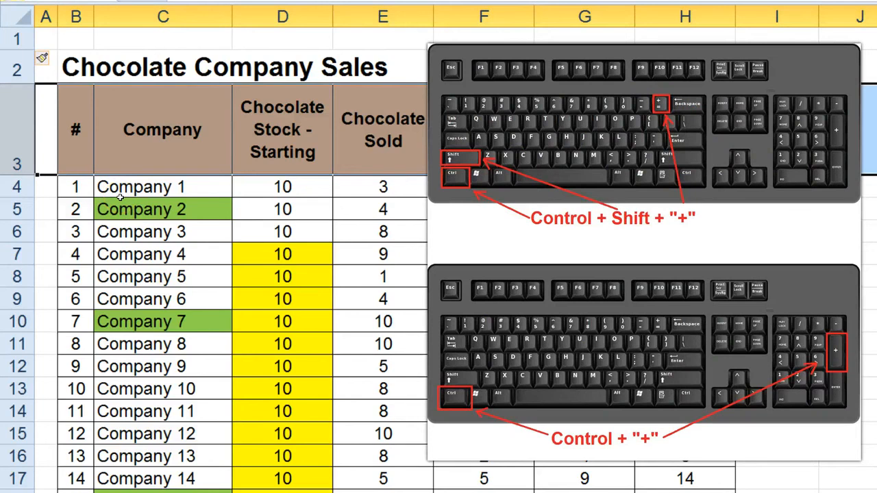
key("ctrl+shift+plus")
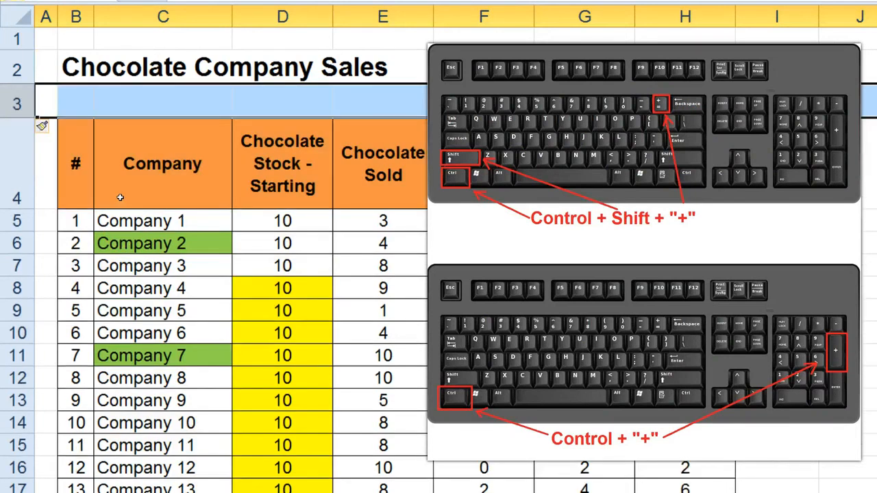
key("ctrl+z")
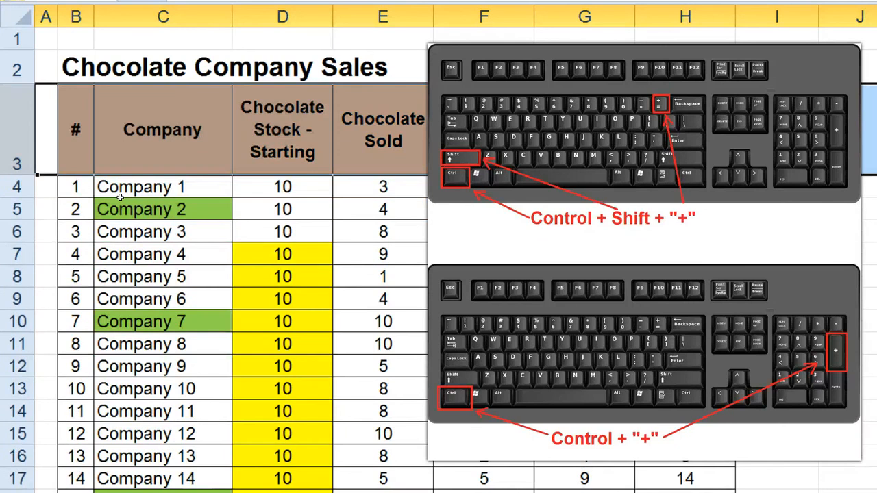
key("ctrl+shift+plus")
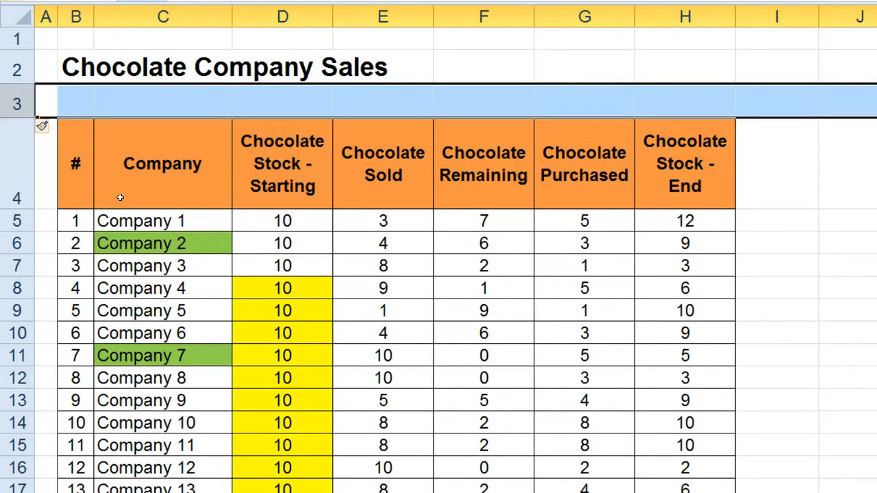
left_click(160, 235)
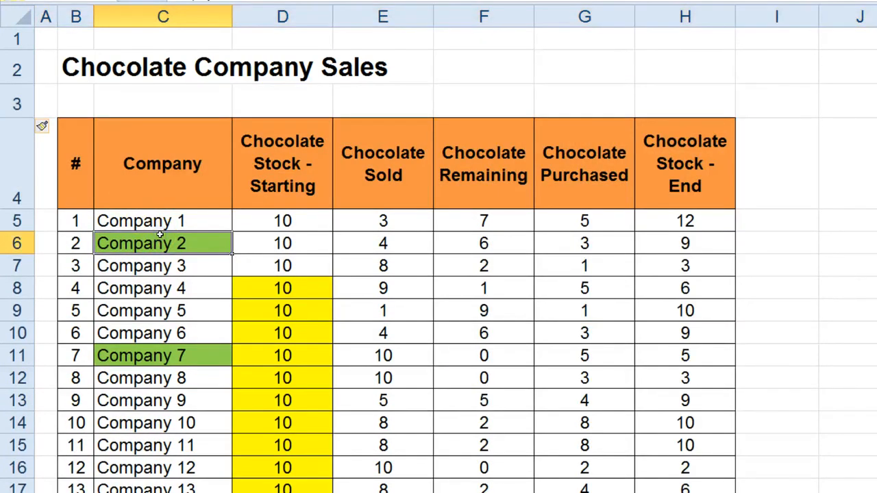
left_click(17, 39)
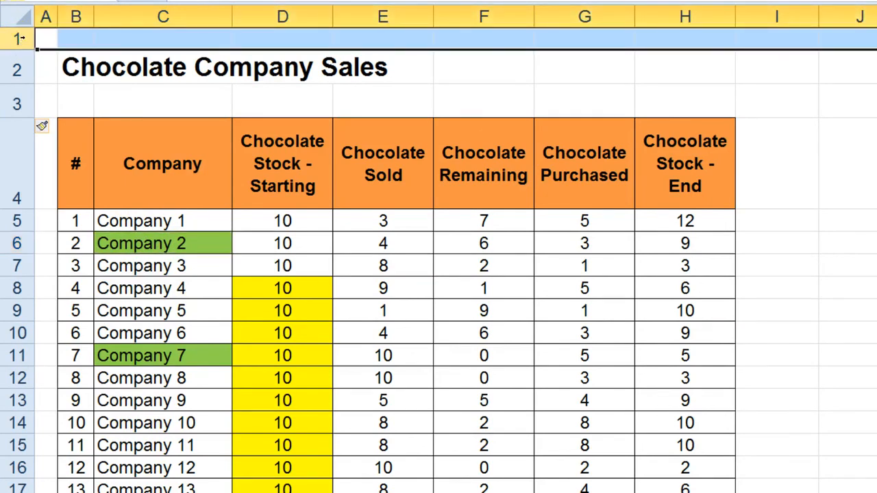
left_click(18, 100)
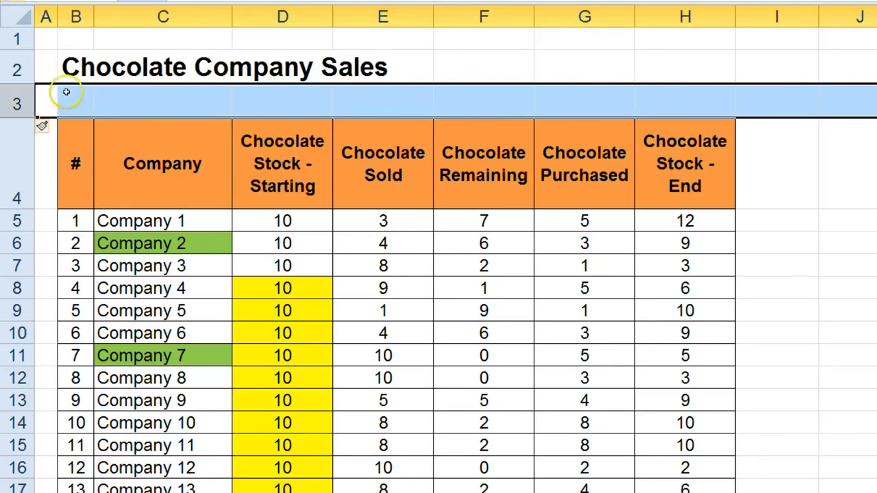
left_click(25, 66)
left_click(74, 102)
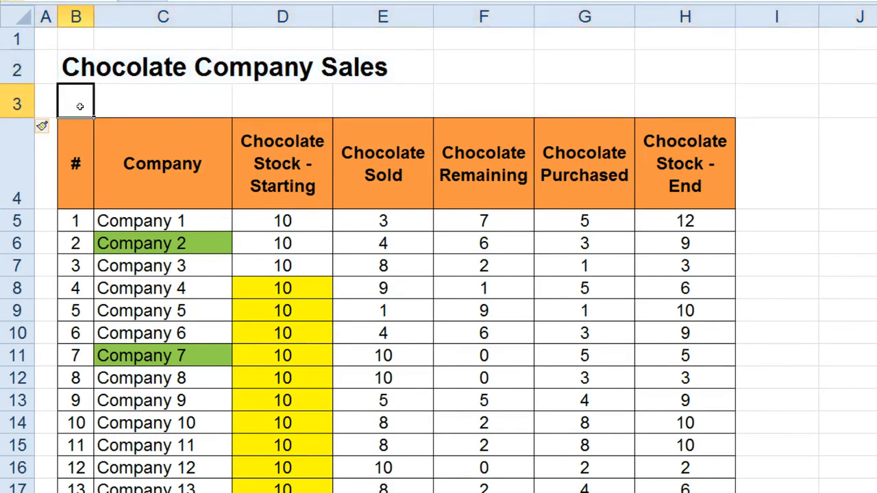
type("Ch")
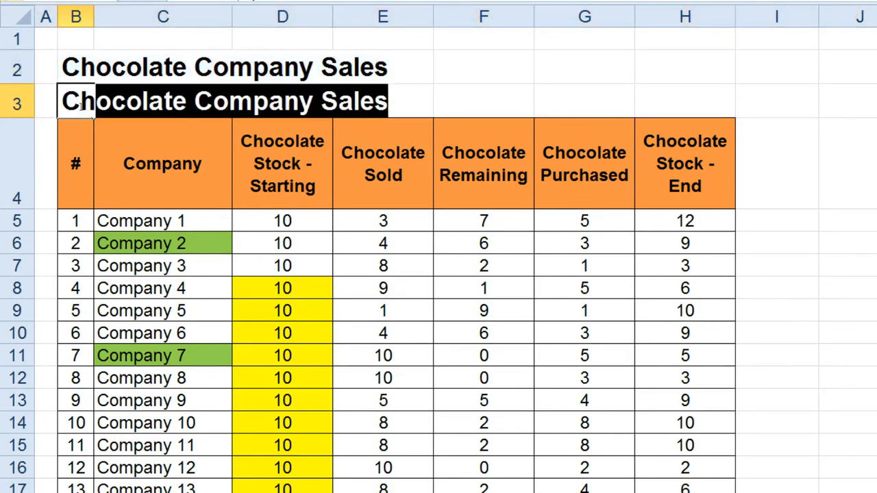
type("oc")
key("Escape")
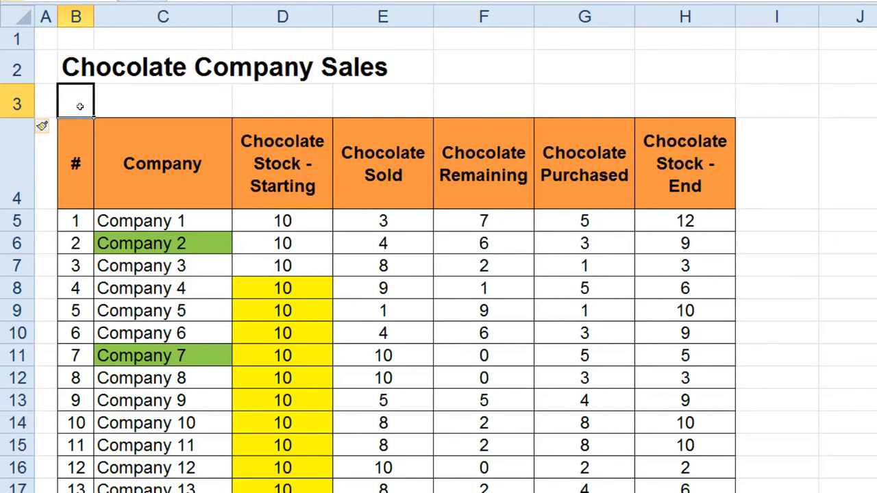
Reduce the height of blank row 3 to leave a slim gap between the title and the table header.
left_click_drag(26, 117, 25, 102)
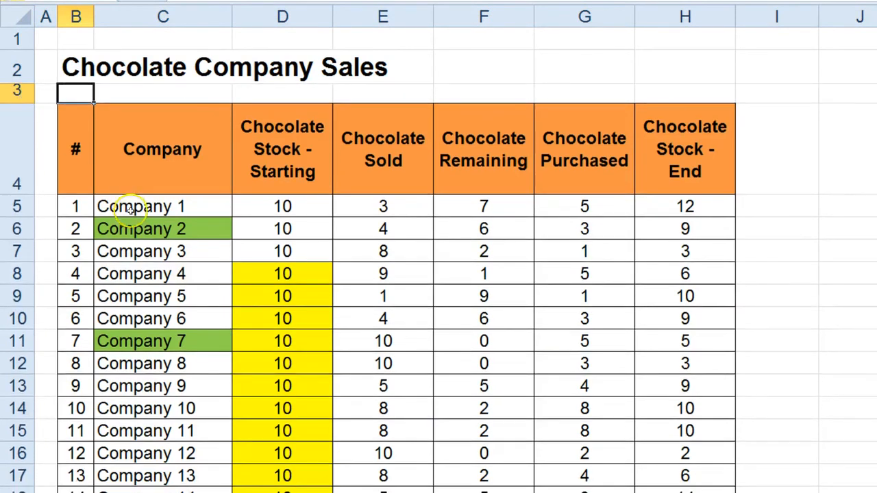
left_click(745, 320)
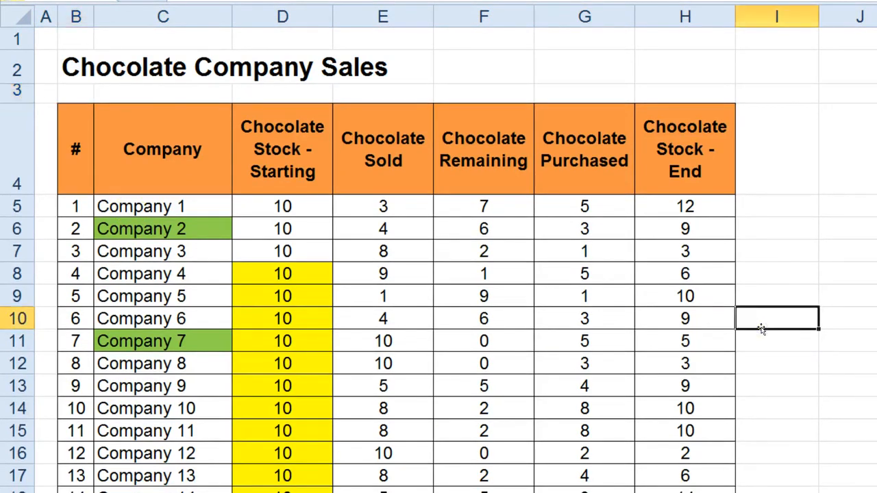